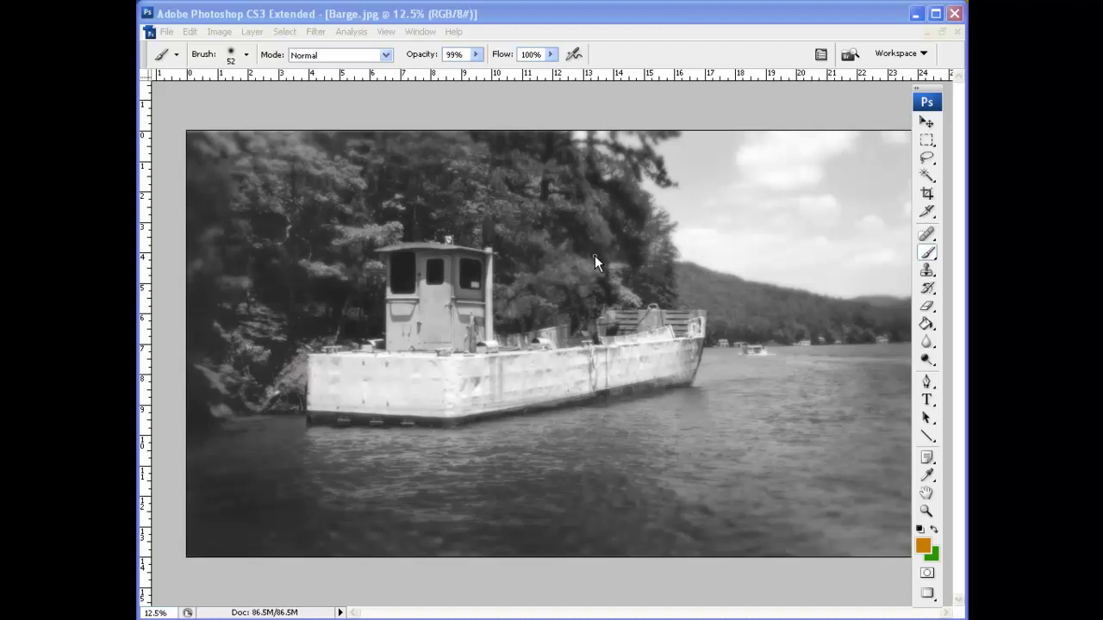
- Activate the Brush tool and accept orange b57906 as the foreground color
left_click(935, 257)
left_click(934, 257)
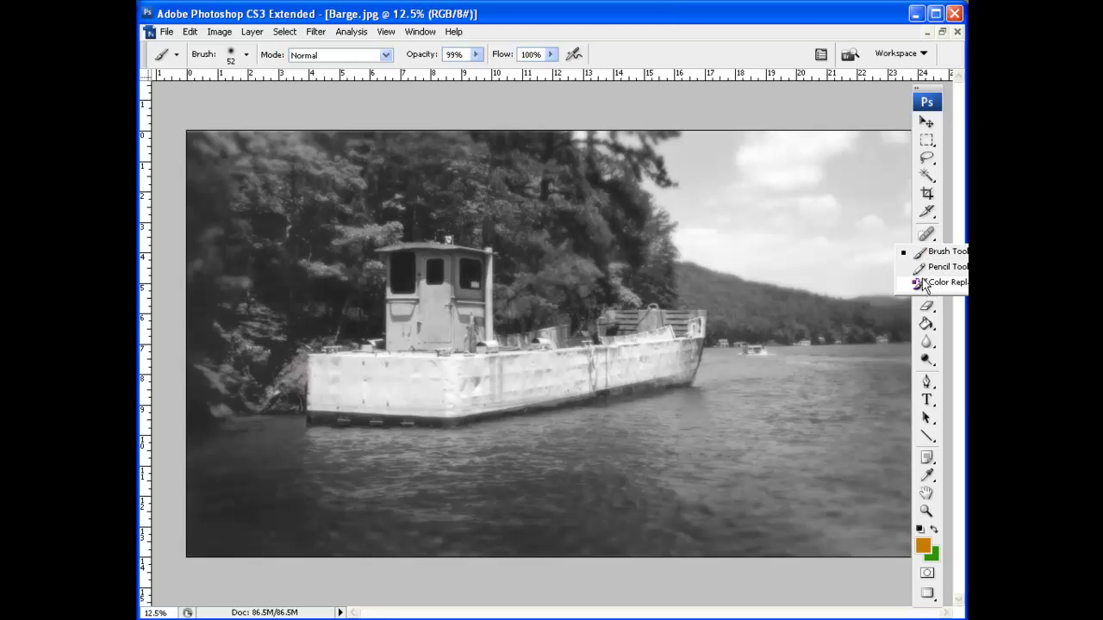
left_click(939, 251)
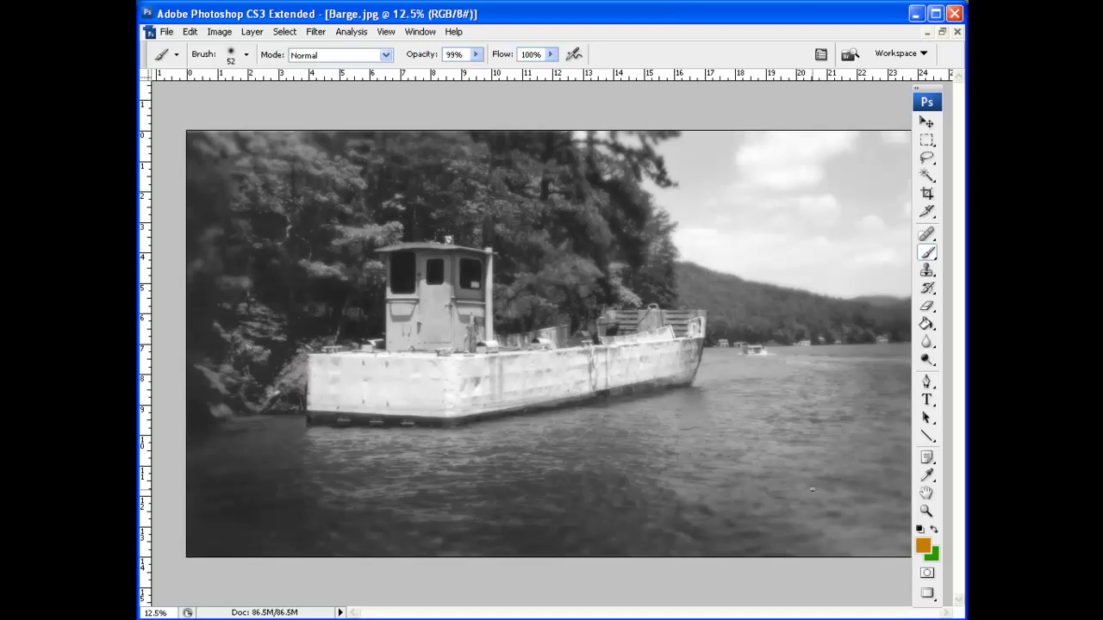
left_click(922, 546)
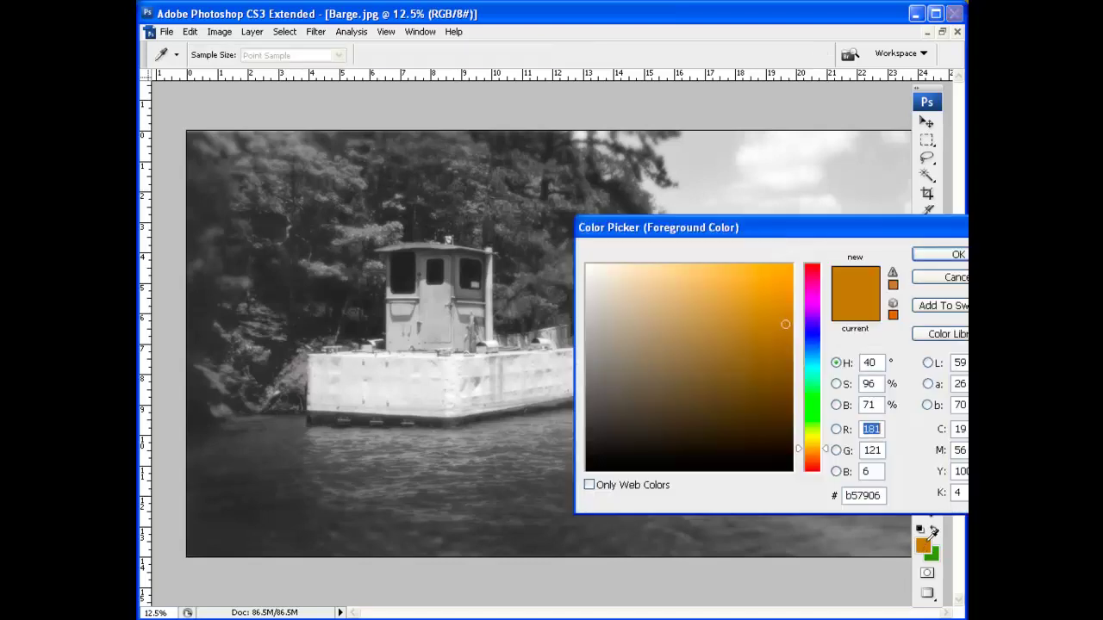
left_click(947, 255)
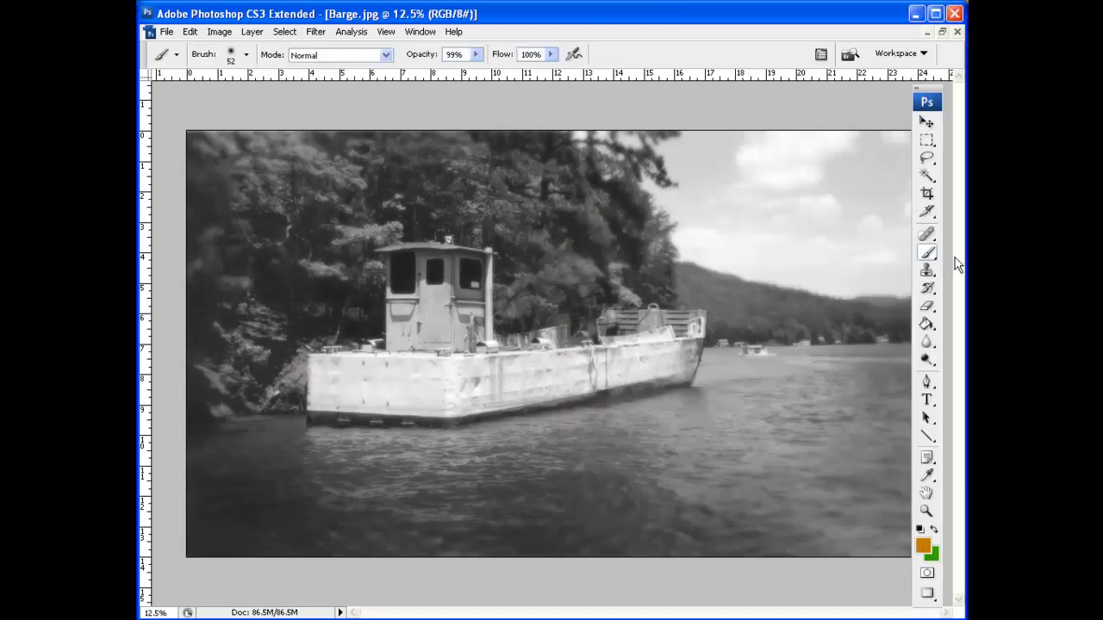
- Try painting an orange stroke across the barge's hull with an 85 px brush in Normal mode
left_click(231, 54)
left_click(212, 99)
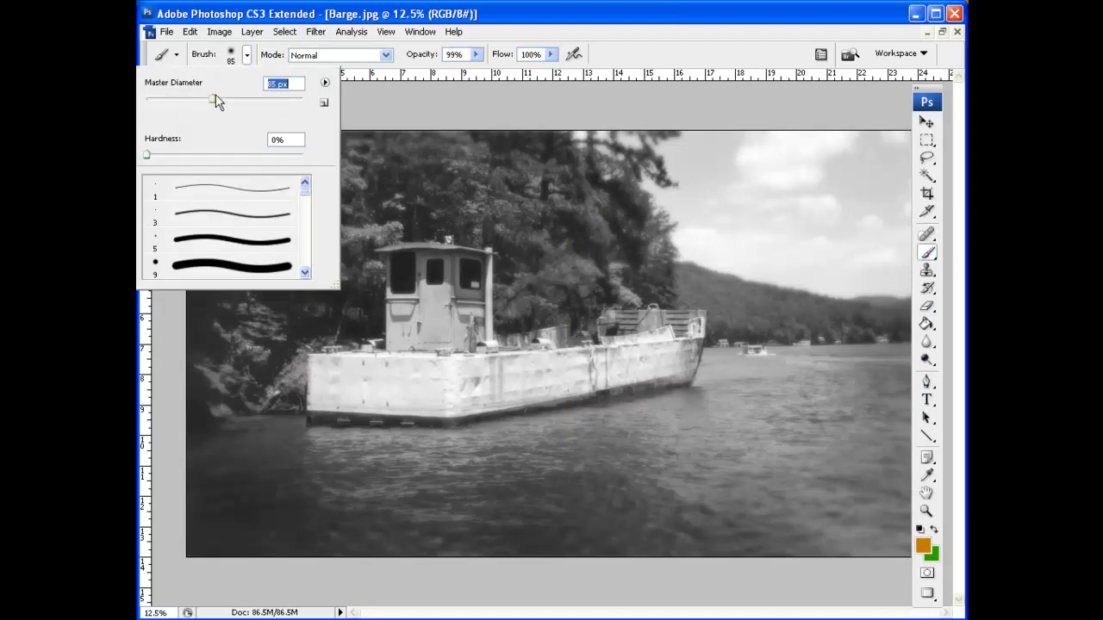
left_click(554, 380)
mouse_move(552, 379)
left_mouse_down()
mouse_move(486, 386)
mouse_move(470, 374)
mouse_move(426, 386)
left_mouse_up()
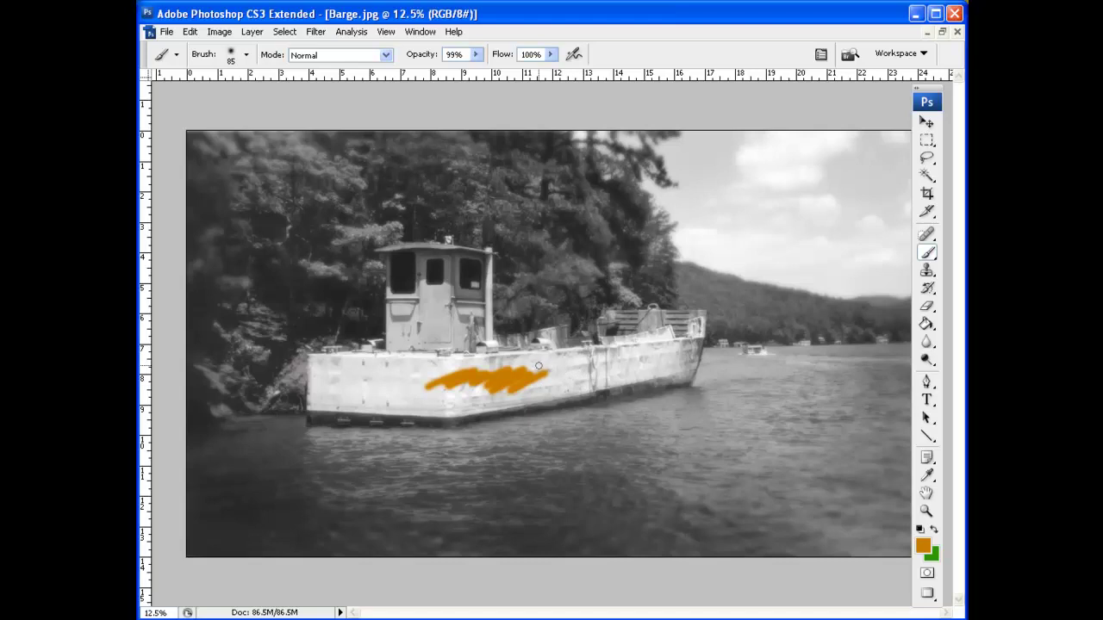
- Revert the image to the Brightness/Contrast history state to remove the orange brush stroke
left_click(420, 32)
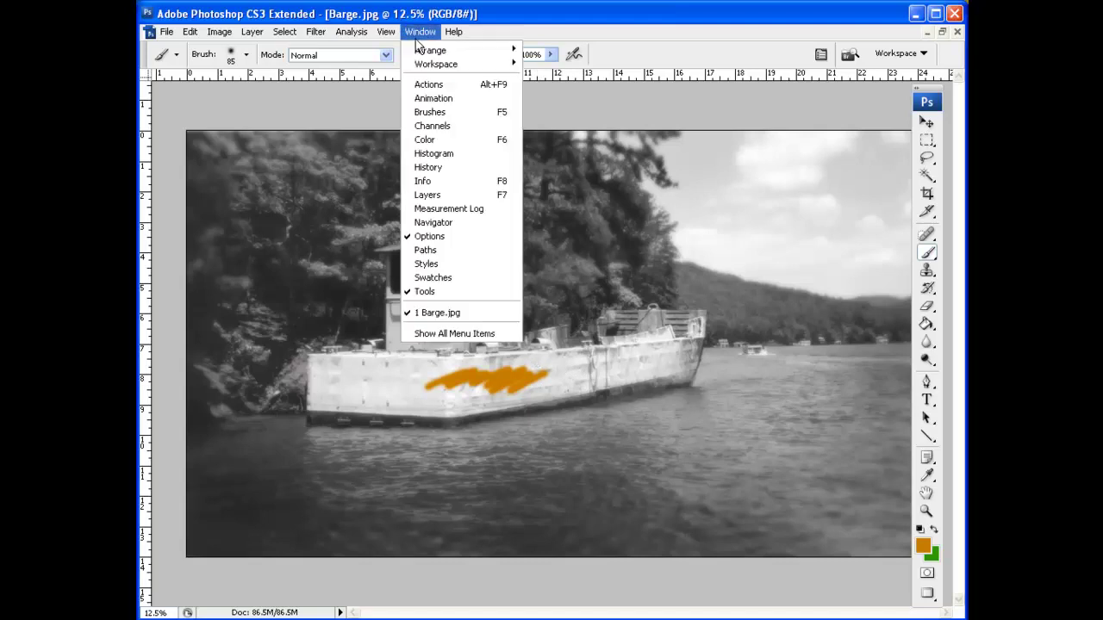
left_click(424, 167)
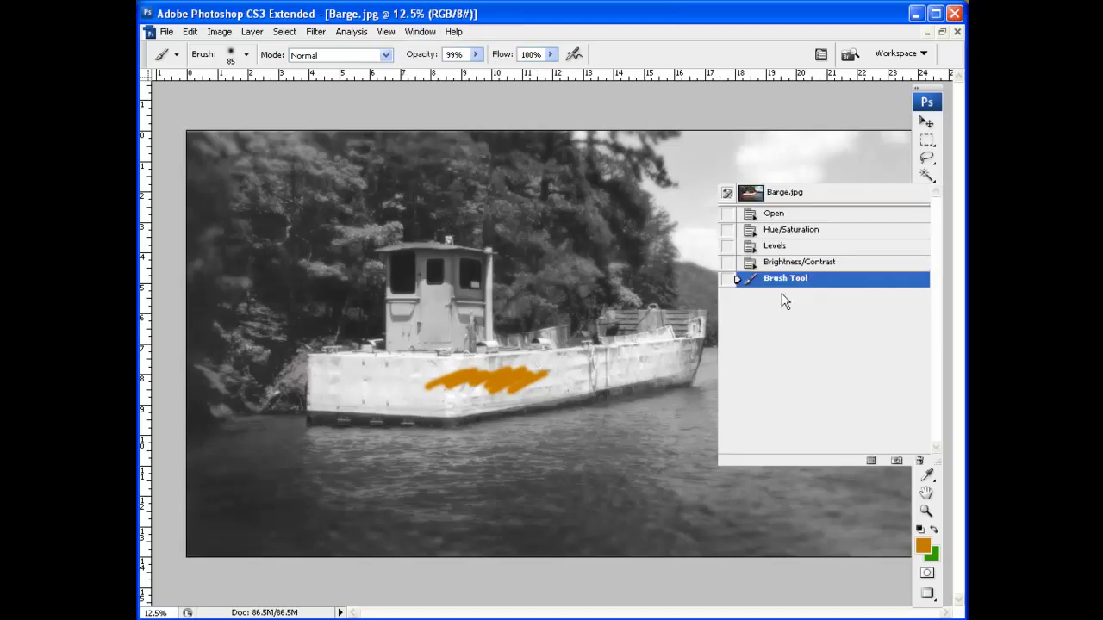
left_click(779, 263)
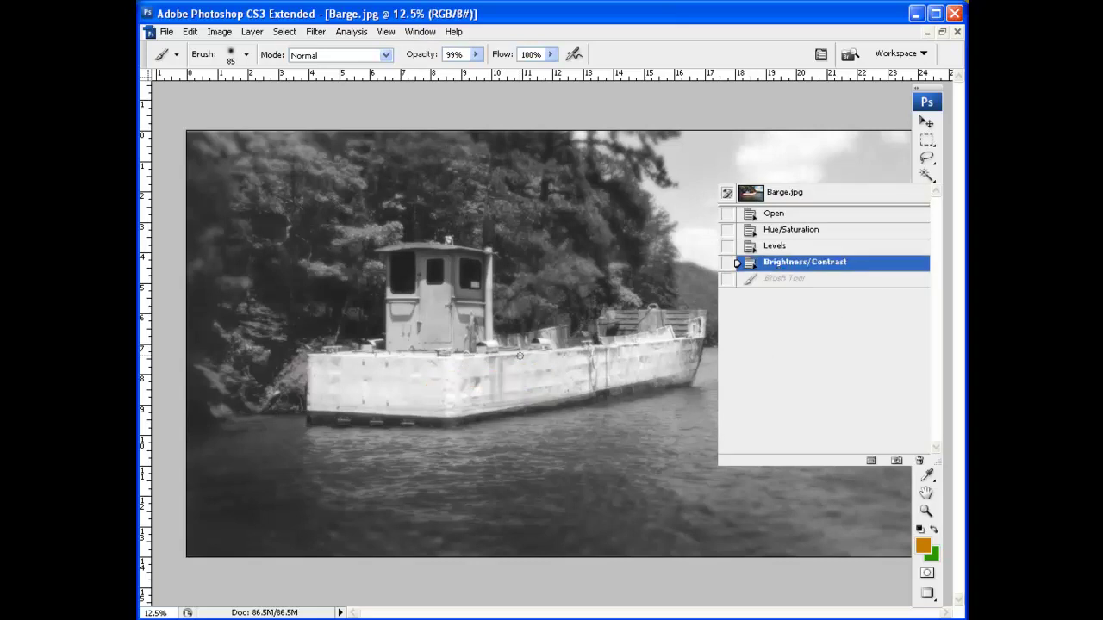
left_click(938, 165)
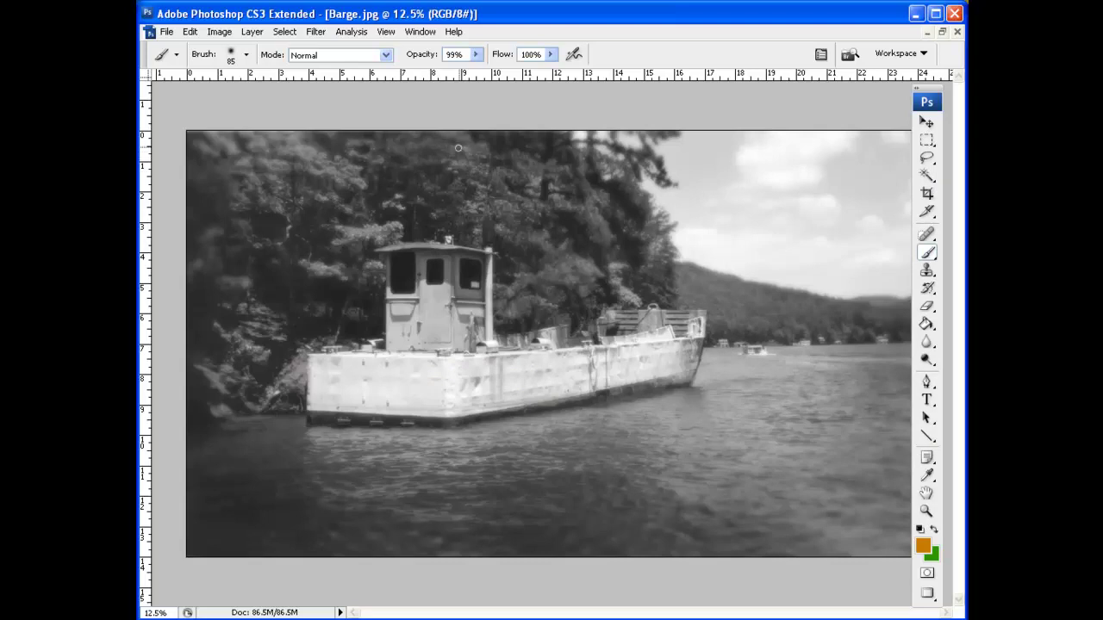
- Duplicate the background layer, keeping the default name
left_click(251, 32)
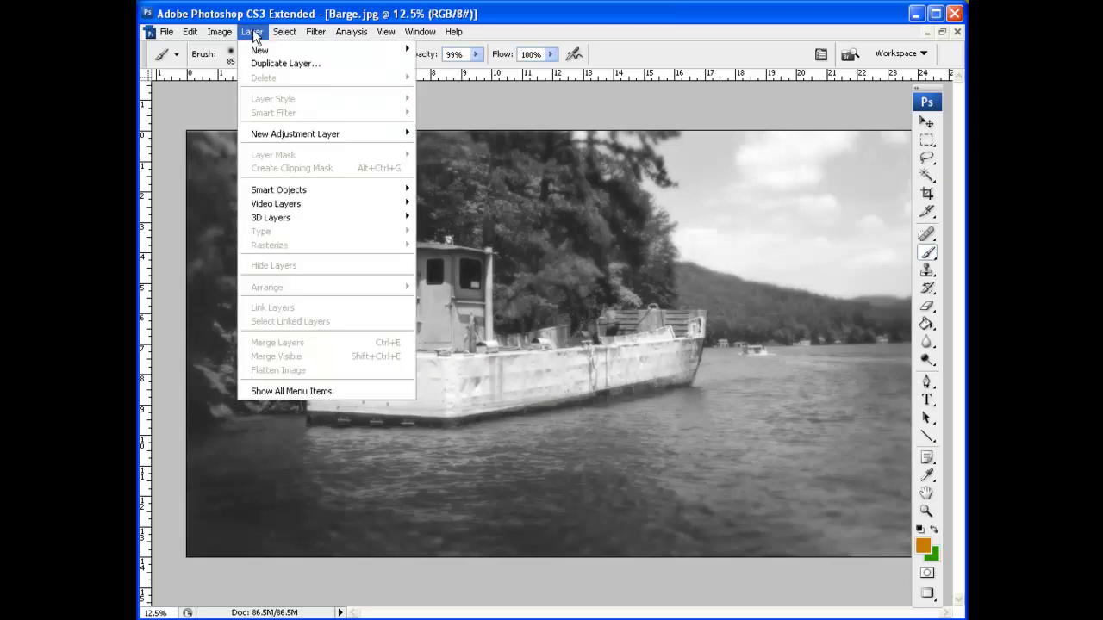
left_click(277, 65)
left_click(575, 106)
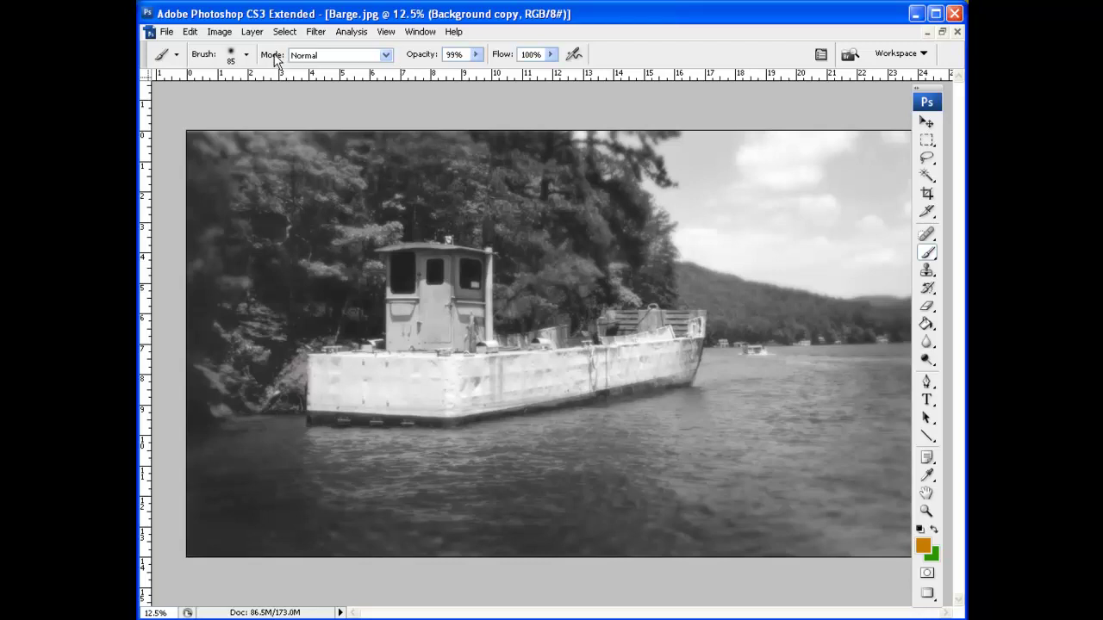
- Set the brush's blending mode to Color and its opacity to 34%
left_click(386, 56)
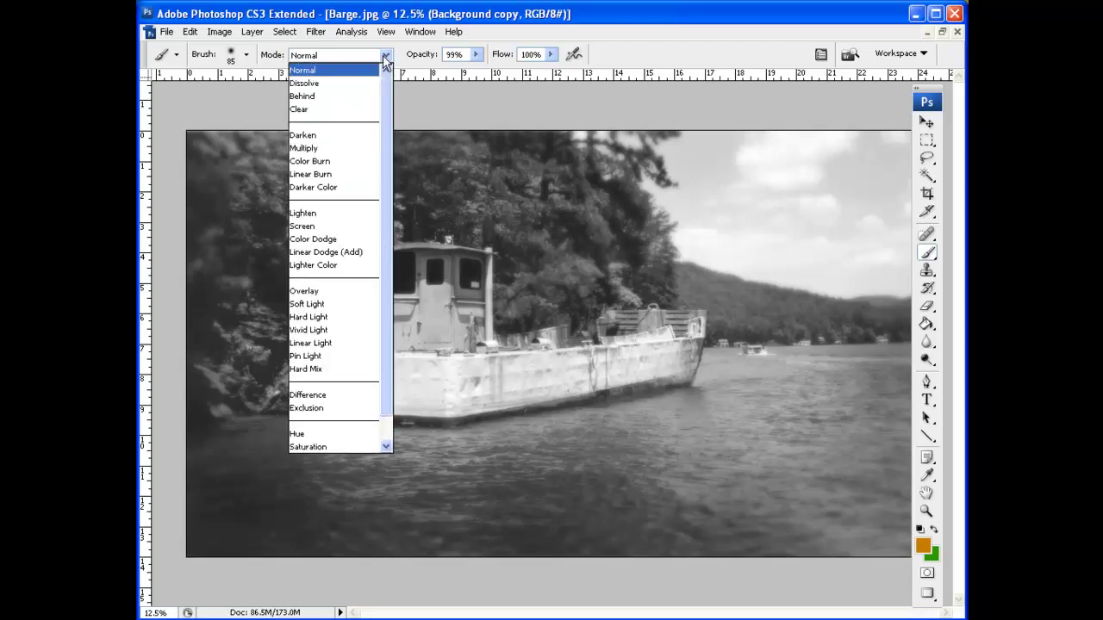
left_click_drag(386, 118, 386, 144)
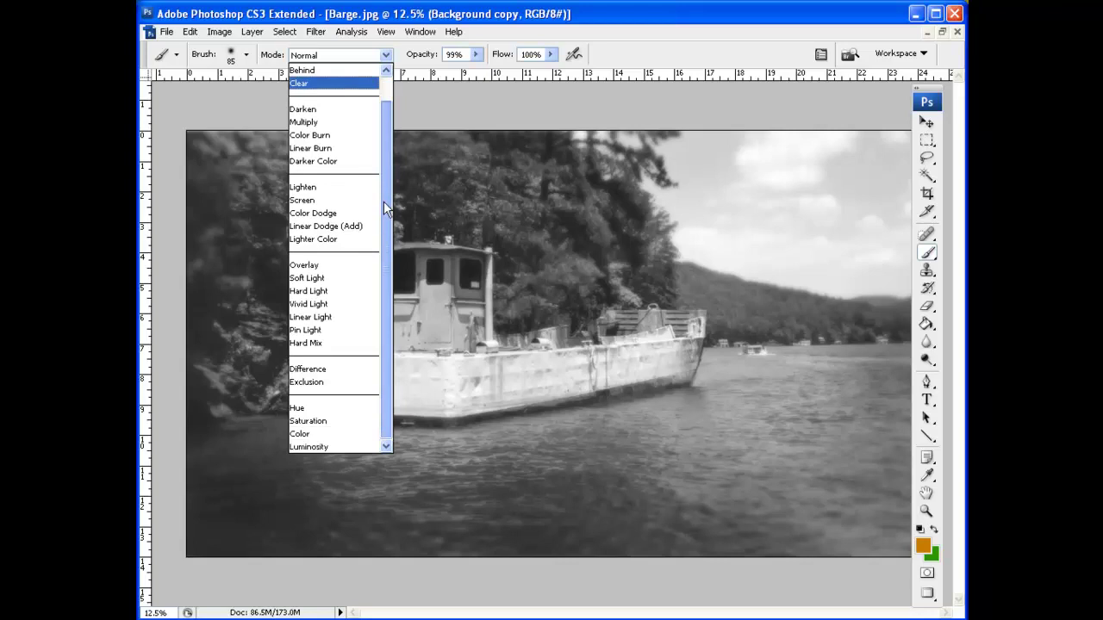
left_click(313, 435)
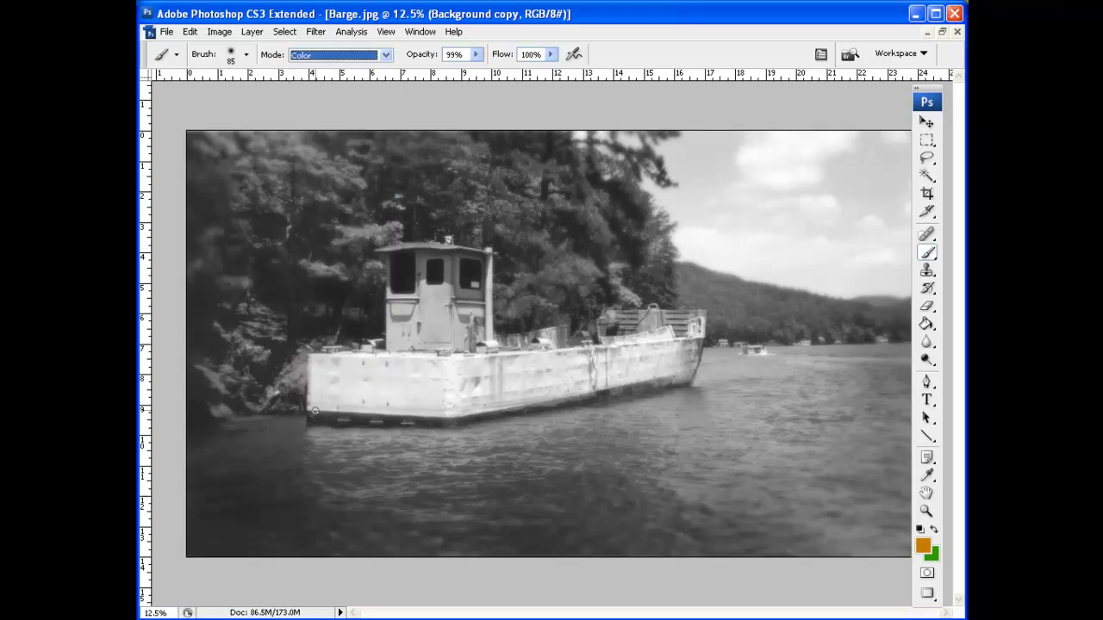
left_click(477, 56)
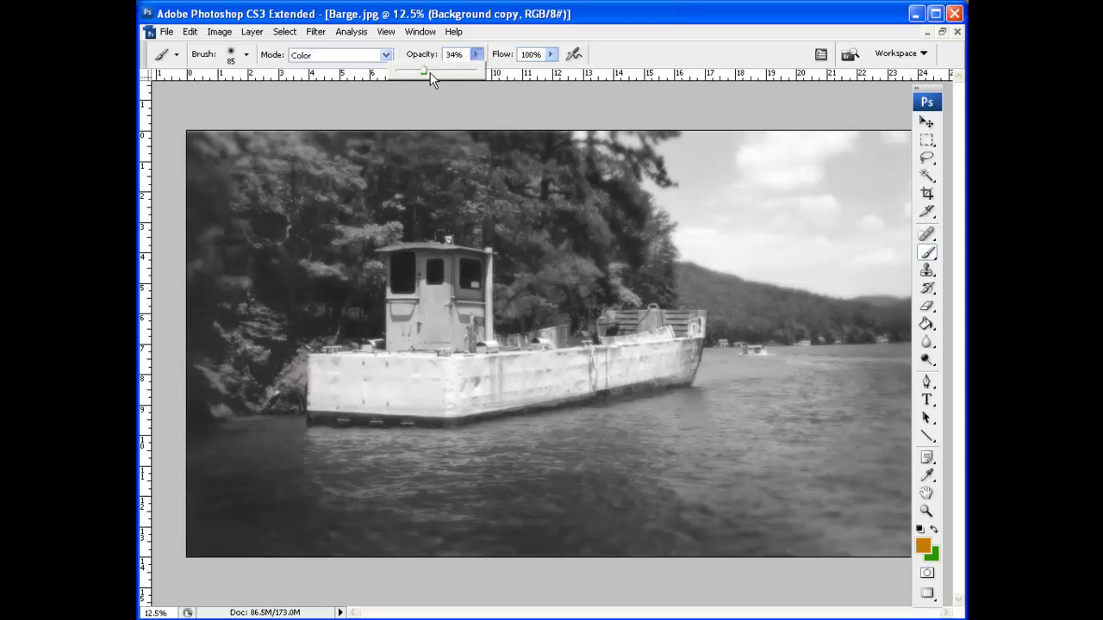
- Paint the barge's bow, lower hull edge along its long side, and deck railings orange with a soft 162 px brush
left_click(231, 58)
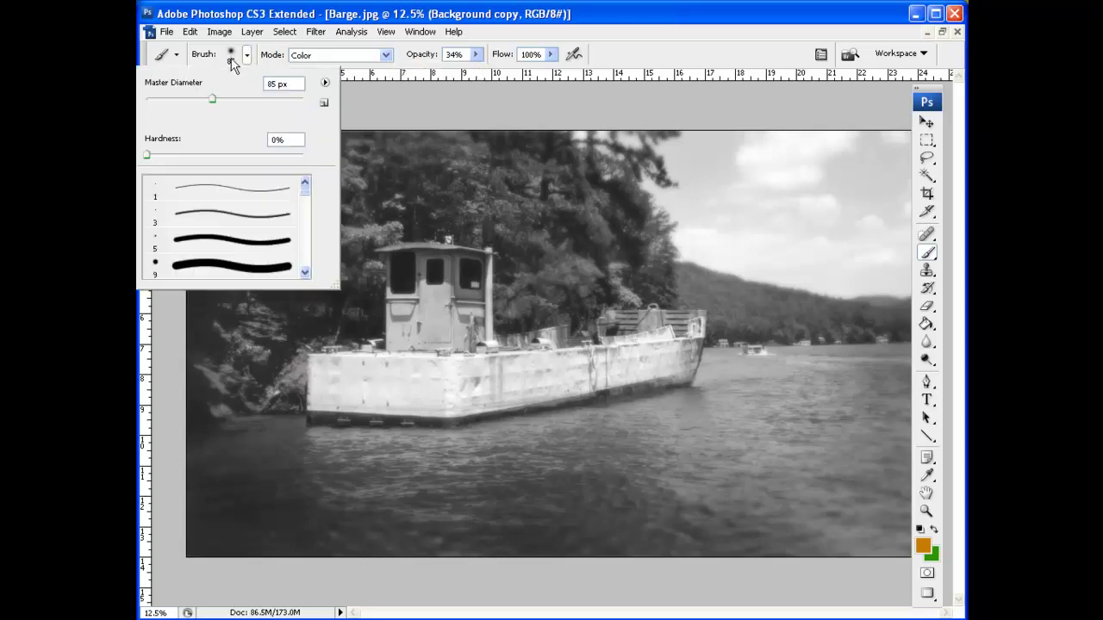
left_click(245, 99)
type("201")
key("Return")
left_click(282, 99)
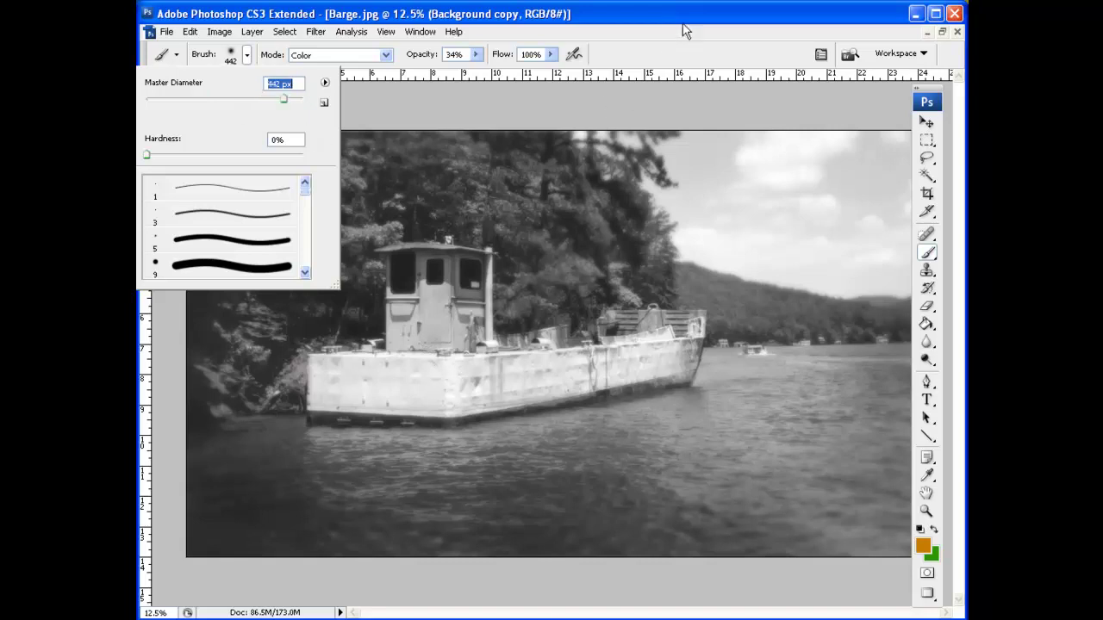
key("Return")
left_click(246, 54)
left_click(250, 98)
mouse_move(700, 346)
left_mouse_down()
mouse_move(675, 383)
mouse_move(501, 417)
mouse_move(441, 417)
left_mouse_up()
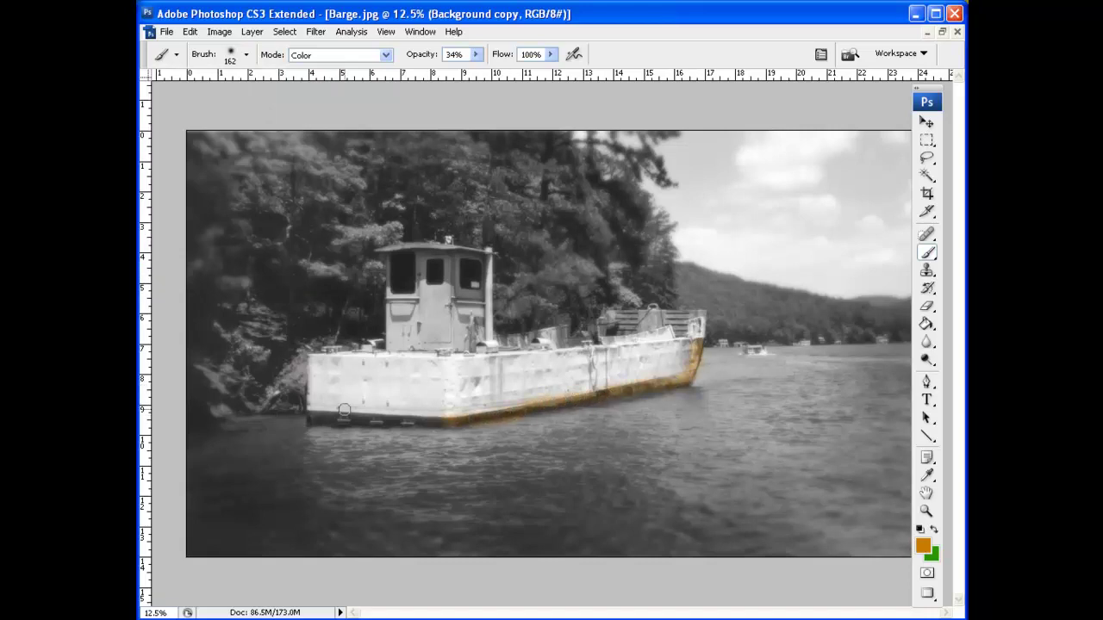
mouse_move(610, 318)
left_mouse_down()
mouse_move(673, 316)
mouse_move(643, 317)
mouse_move(663, 313)
mouse_move(691, 321)
mouse_move(678, 323)
mouse_move(681, 335)
mouse_move(705, 313)
left_mouse_up()
left_click_drag(562, 337, 515, 346)
- Swap to the green color and paint the distant hillside behind the lake with a 370 px brush
left_click(935, 529)
left_click(233, 61)
left_click_drag(268, 100, 277, 100)
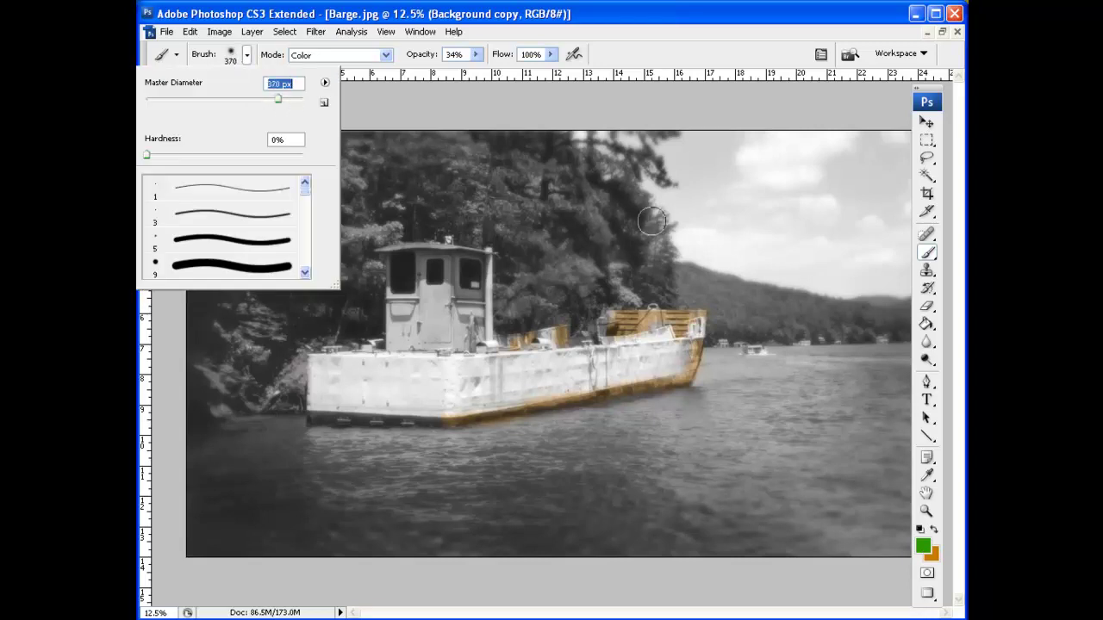
left_click(680, 268)
mouse_move(680, 268)
left_mouse_down()
mouse_move(761, 301)
mouse_move(888, 316)
mouse_move(821, 333)
mouse_move(720, 328)
mouse_move(699, 297)
left_mouse_up()
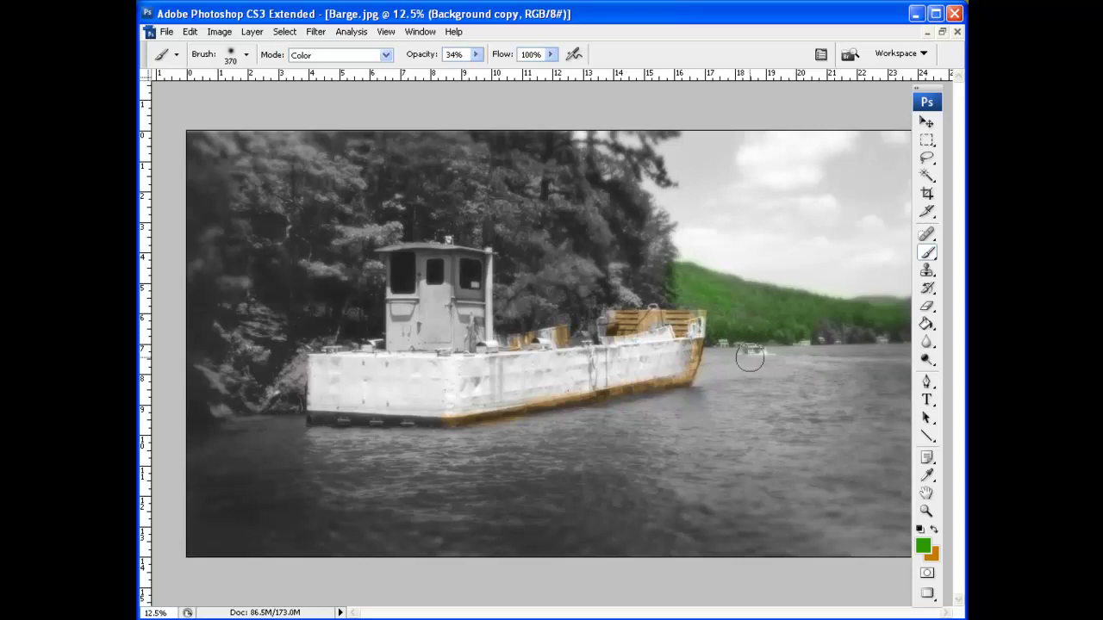
- Set the foreground color to darker green 39640a and paint the trees behind the barge
left_click(922, 545)
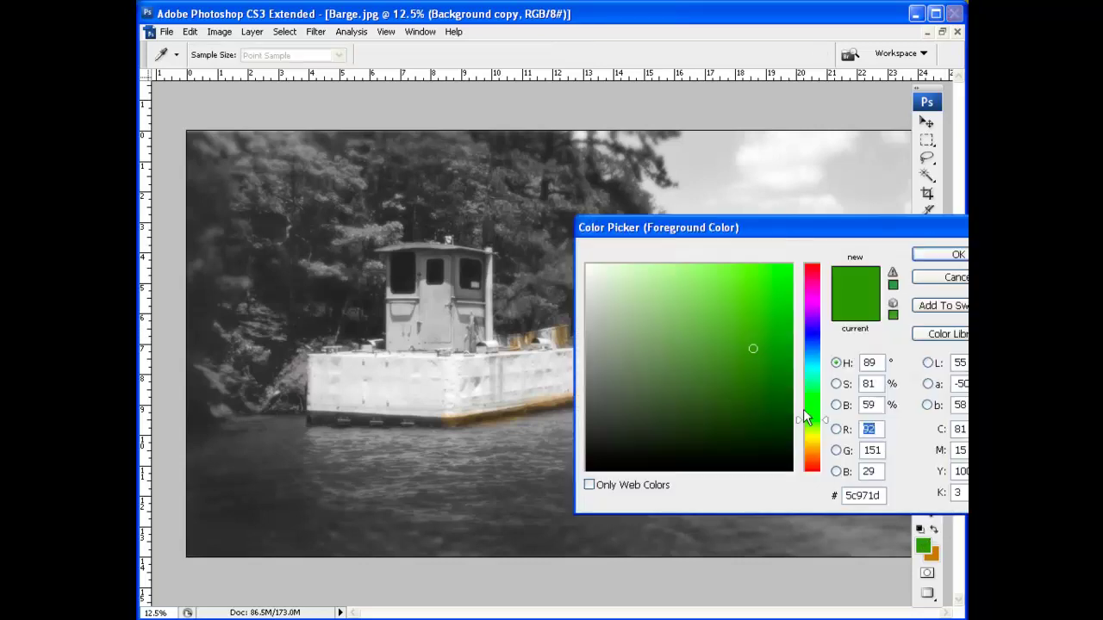
left_click(762, 380)
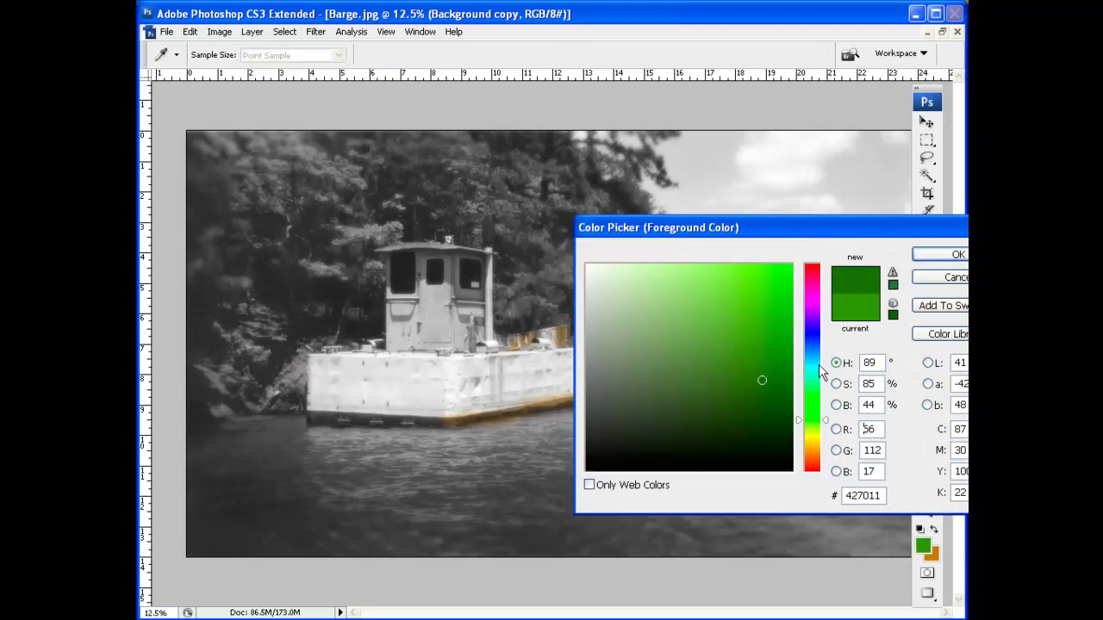
left_click(775, 393)
left_click(926, 252)
mouse_move(626, 280)
left_mouse_down()
mouse_move(545, 283)
mouse_move(516, 303)
mouse_move(513, 286)
mouse_move(589, 248)
mouse_move(518, 254)
mouse_move(521, 279)
mouse_move(509, 221)
mouse_move(492, 231)
mouse_move(442, 213)
mouse_move(355, 242)
mouse_move(358, 268)
mouse_move(371, 268)
mouse_move(365, 324)
mouse_move(302, 343)
mouse_move(293, 327)
mouse_move(336, 274)
mouse_move(338, 292)
mouse_move(227, 262)
mouse_move(320, 255)
mouse_move(285, 222)
mouse_move(358, 206)
mouse_move(352, 157)
mouse_move(253, 135)
mouse_move(514, 152)
mouse_move(364, 181)
mouse_move(464, 206)
mouse_move(573, 198)
mouse_move(632, 276)
mouse_move(663, 262)
mouse_move(619, 183)
mouse_move(597, 160)
mouse_move(561, 152)
mouse_move(590, 139)
mouse_move(410, 304)
mouse_move(322, 344)
mouse_move(346, 316)
mouse_move(223, 253)
left_mouse_up()
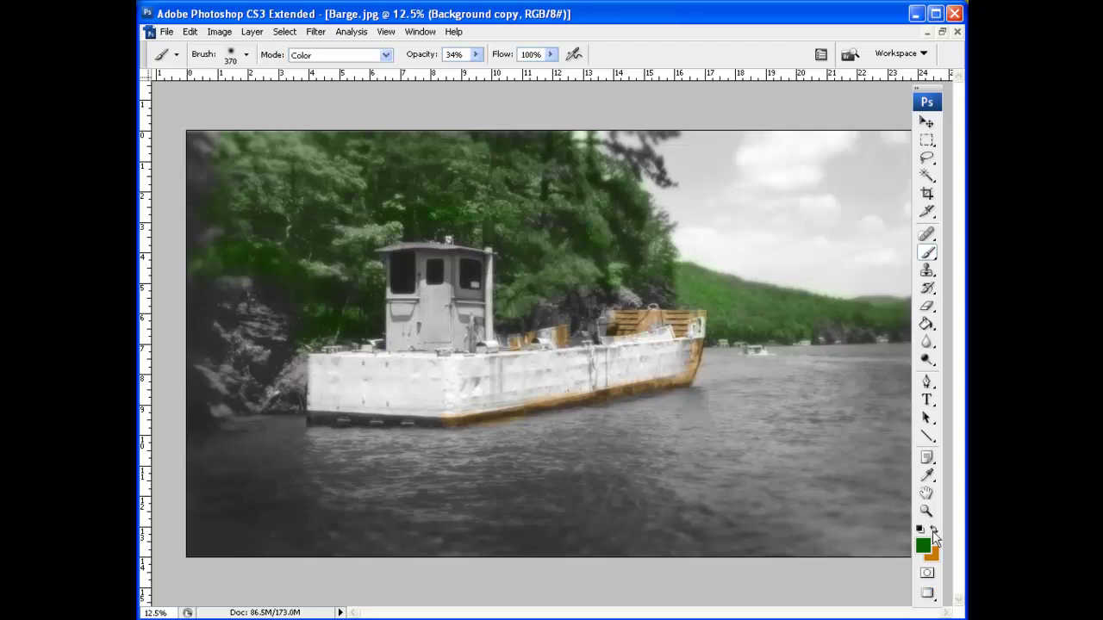
- Set the foreground color to teal 156a45 and paint over the lake water around the barge
left_click(926, 544)
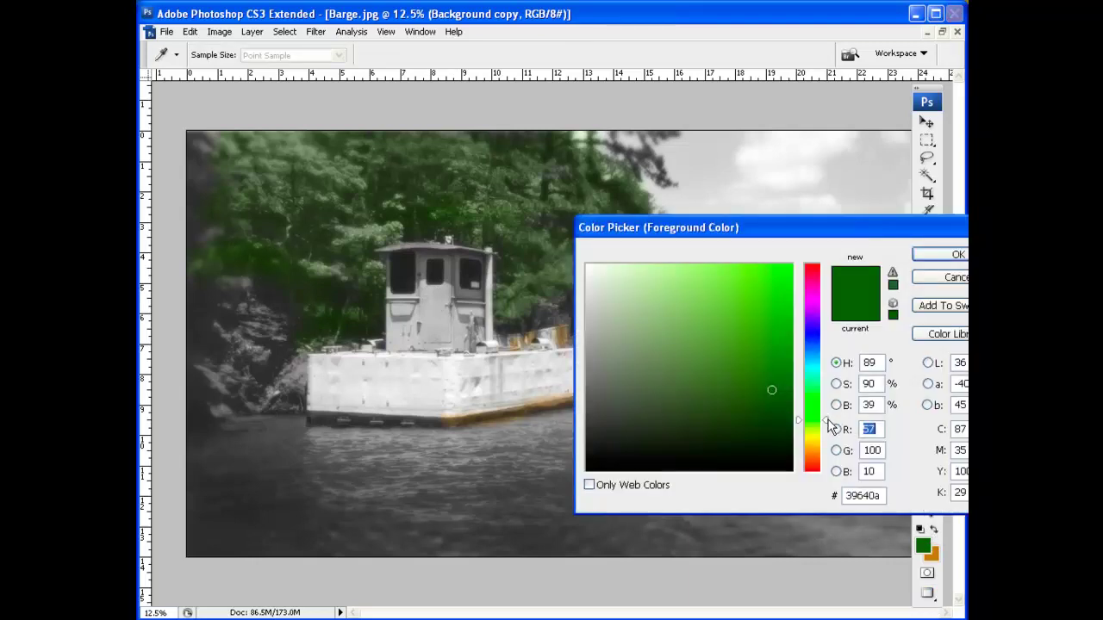
left_click_drag(830, 426, 827, 376)
left_click_drag(826, 380, 826, 383)
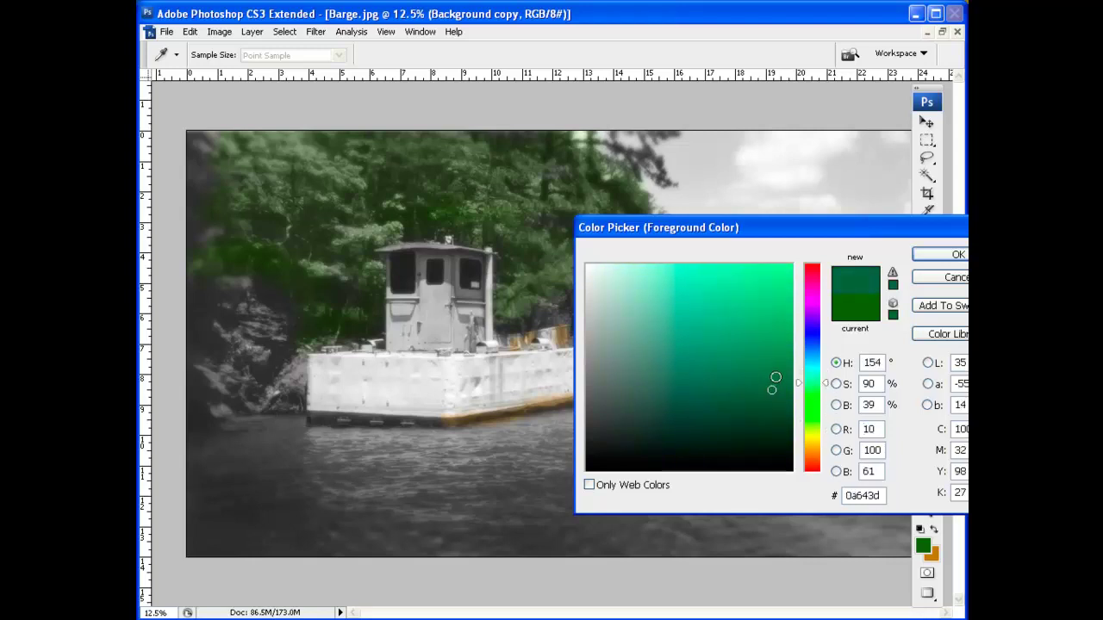
left_click(752, 387)
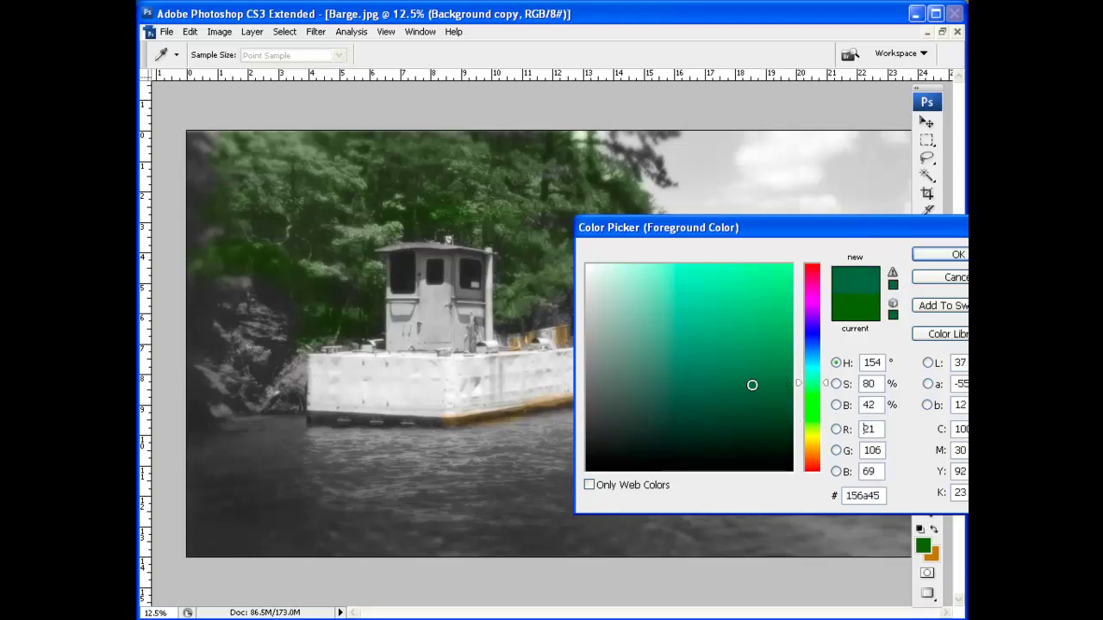
left_click(939, 255)
left_click(927, 252)
mouse_move(896, 352)
left_mouse_down()
mouse_move(718, 367)
mouse_move(894, 398)
left_mouse_up()
mouse_move(738, 403)
left_mouse_down()
mouse_move(557, 445)
mouse_move(305, 477)
mouse_move(264, 453)
mouse_move(373, 449)
left_mouse_up()
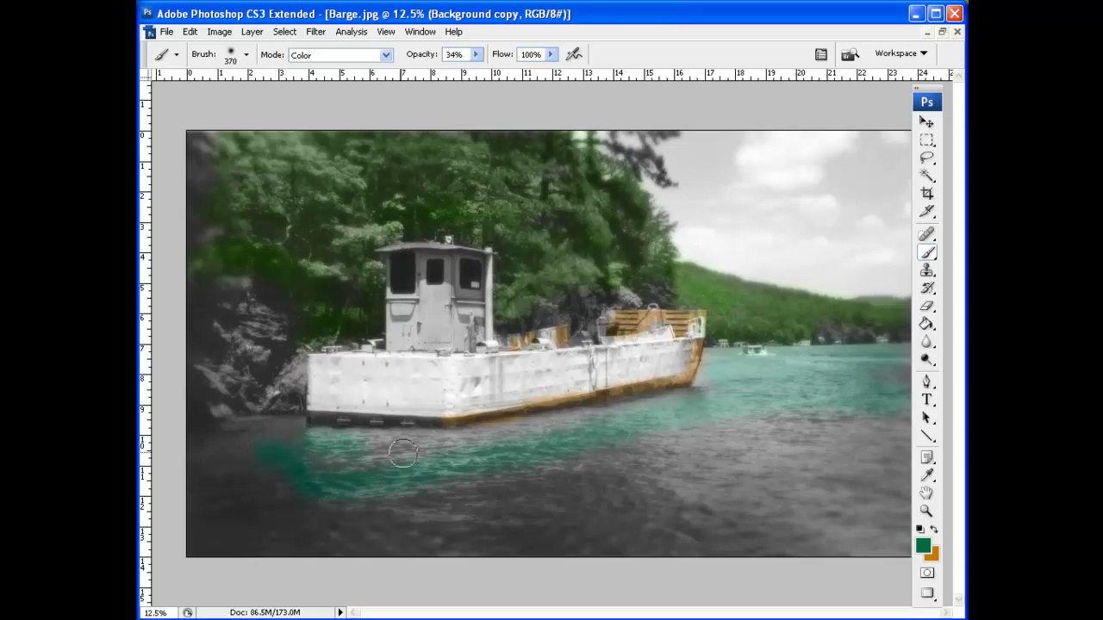
mouse_move(524, 433)
left_mouse_down()
mouse_move(726, 404)
mouse_move(495, 482)
mouse_move(760, 443)
mouse_move(574, 466)
mouse_move(719, 502)
mouse_move(695, 519)
mouse_move(553, 542)
mouse_move(862, 558)
mouse_move(888, 538)
left_mouse_up()
mouse_move(836, 461)
left_mouse_down()
mouse_move(888, 469)
mouse_move(874, 502)
mouse_move(861, 491)
left_mouse_up()
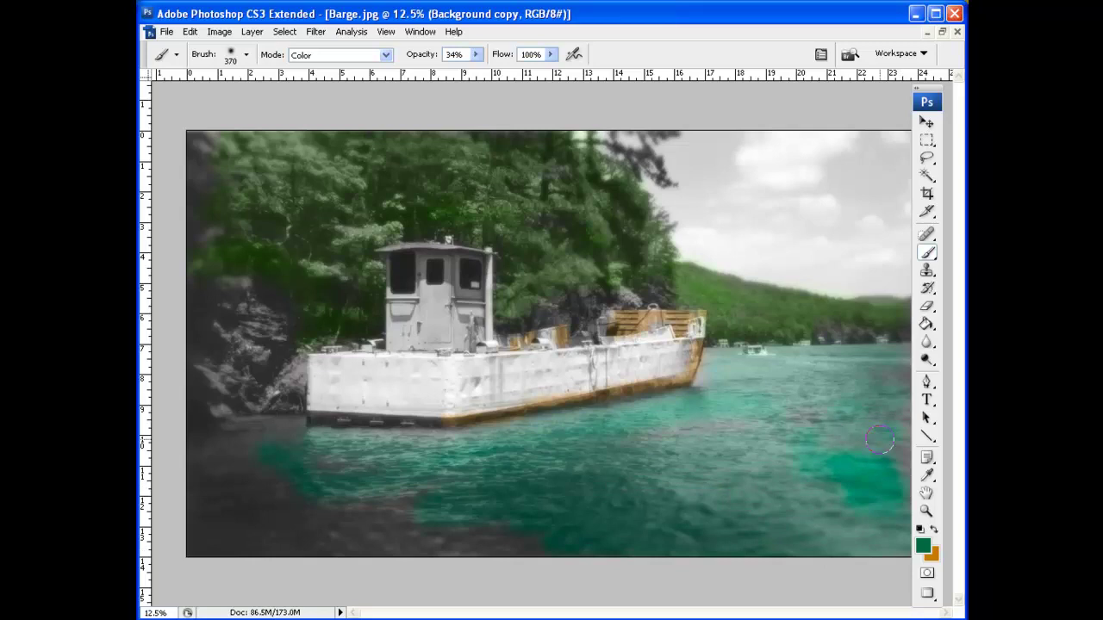
mouse_move(449, 455)
left_mouse_down()
mouse_move(246, 445)
mouse_move(232, 428)
mouse_move(189, 485)
mouse_move(224, 527)
mouse_move(372, 529)
mouse_move(240, 496)
left_mouse_up()
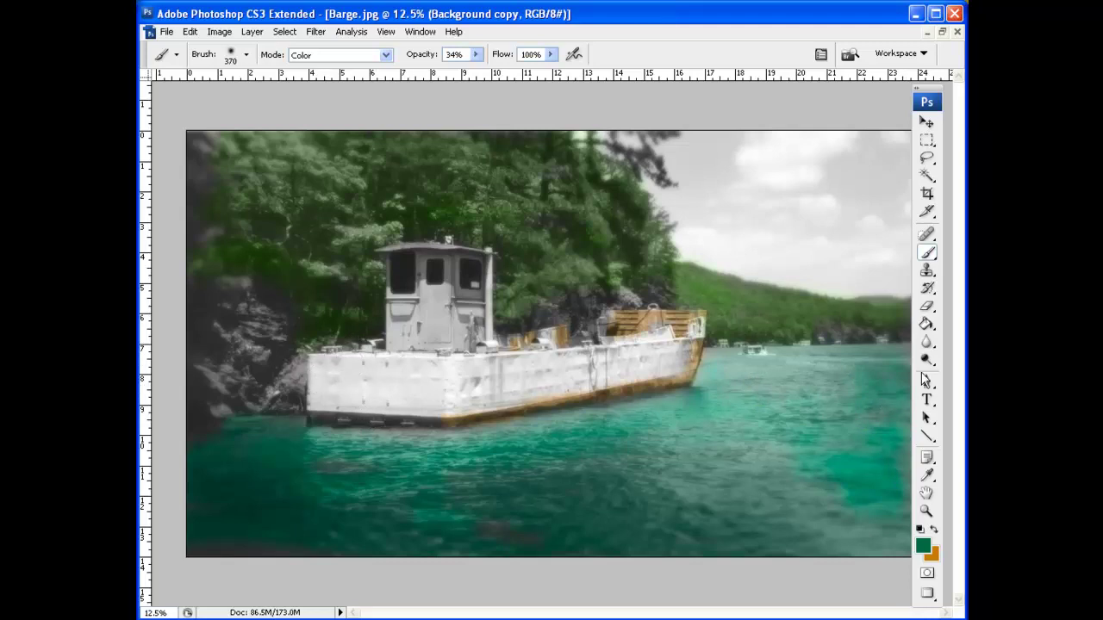
- Set the foreground color to light gray 98a29e
left_click(923, 547)
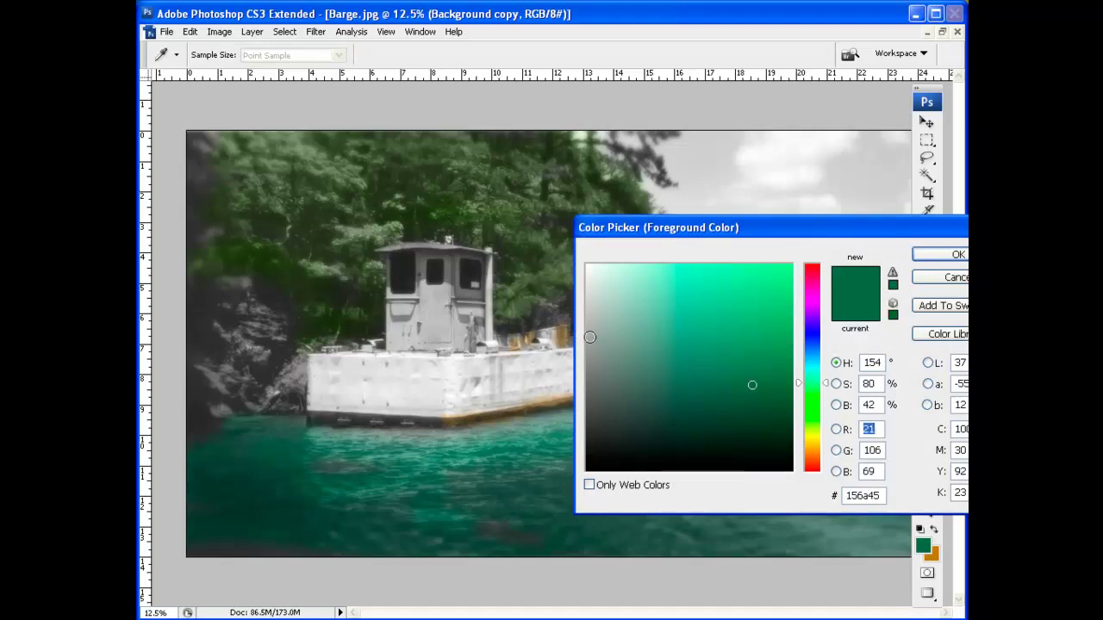
left_click(589, 339)
left_click(939, 254)
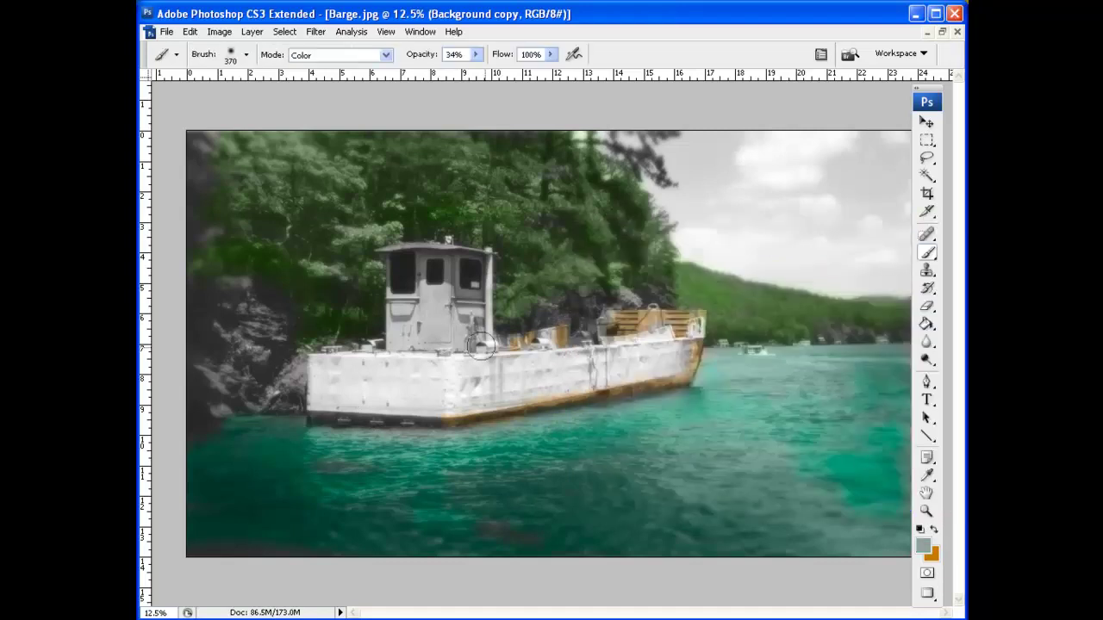
- Set the foreground color to pale blue a8aae3 and paint the barge's hull and cabin
left_click(931, 548)
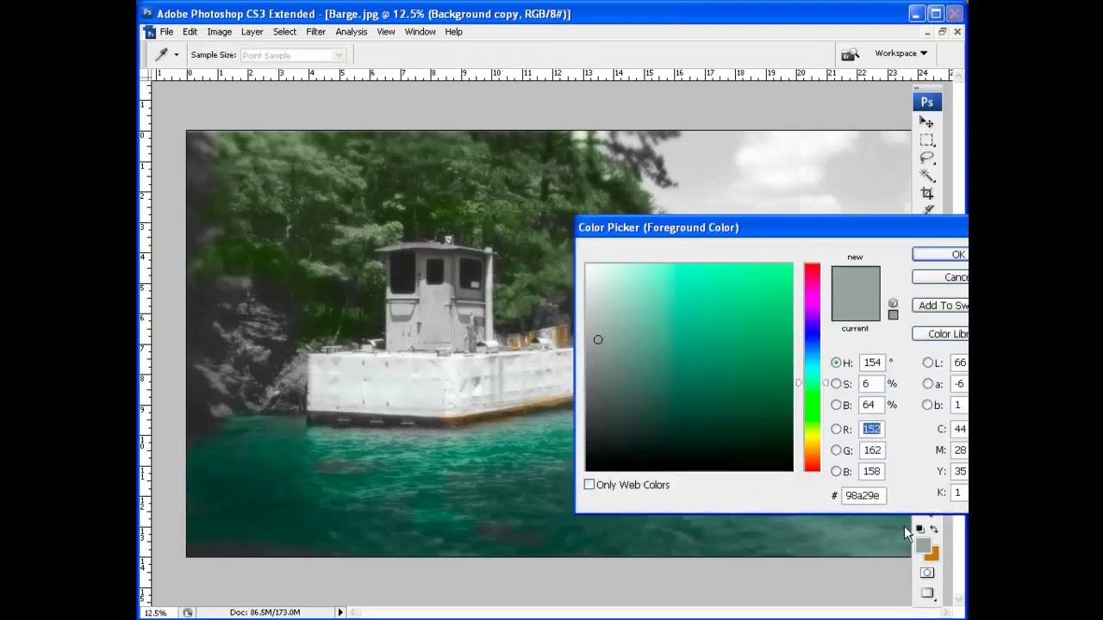
left_click(815, 334)
left_click(638, 286)
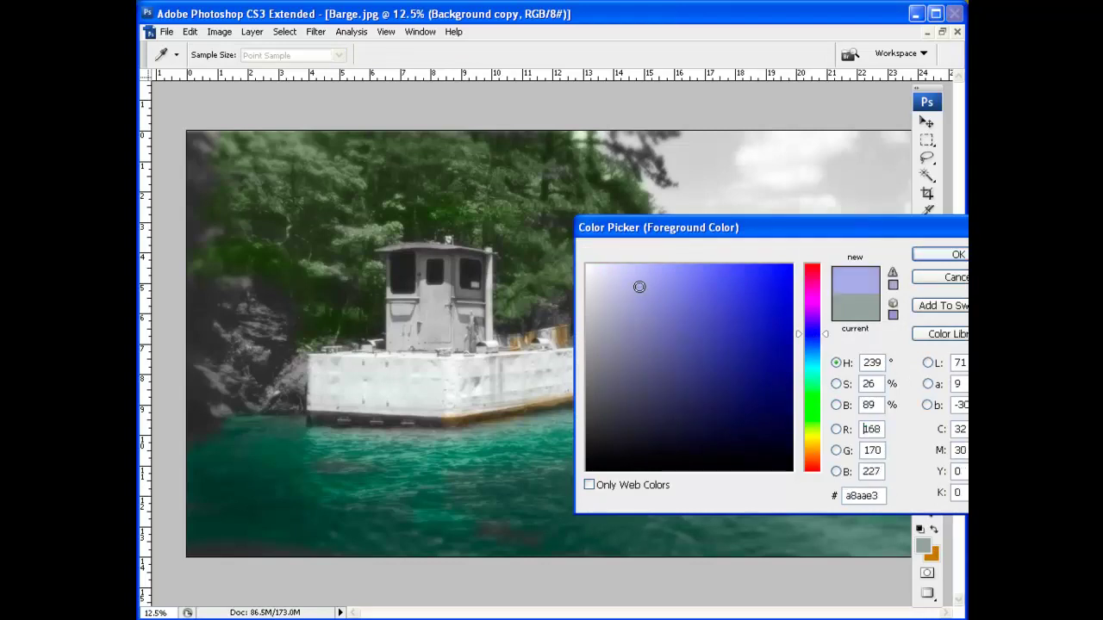
left_click(939, 254)
mouse_move(626, 359)
left_mouse_down()
mouse_move(452, 392)
mouse_move(679, 372)
mouse_move(472, 397)
mouse_move(472, 375)
mouse_move(330, 369)
mouse_move(439, 383)
mouse_move(318, 396)
mouse_move(441, 403)
mouse_move(493, 383)
mouse_move(472, 372)
mouse_move(566, 373)
mouse_move(665, 342)
mouse_move(430, 334)
mouse_move(441, 281)
mouse_move(447, 307)
mouse_move(430, 329)
mouse_move(404, 331)
mouse_move(386, 316)
mouse_move(401, 261)
mouse_move(435, 343)
mouse_move(467, 336)
mouse_move(485, 258)
mouse_move(486, 367)
mouse_move(665, 326)
left_mouse_up()
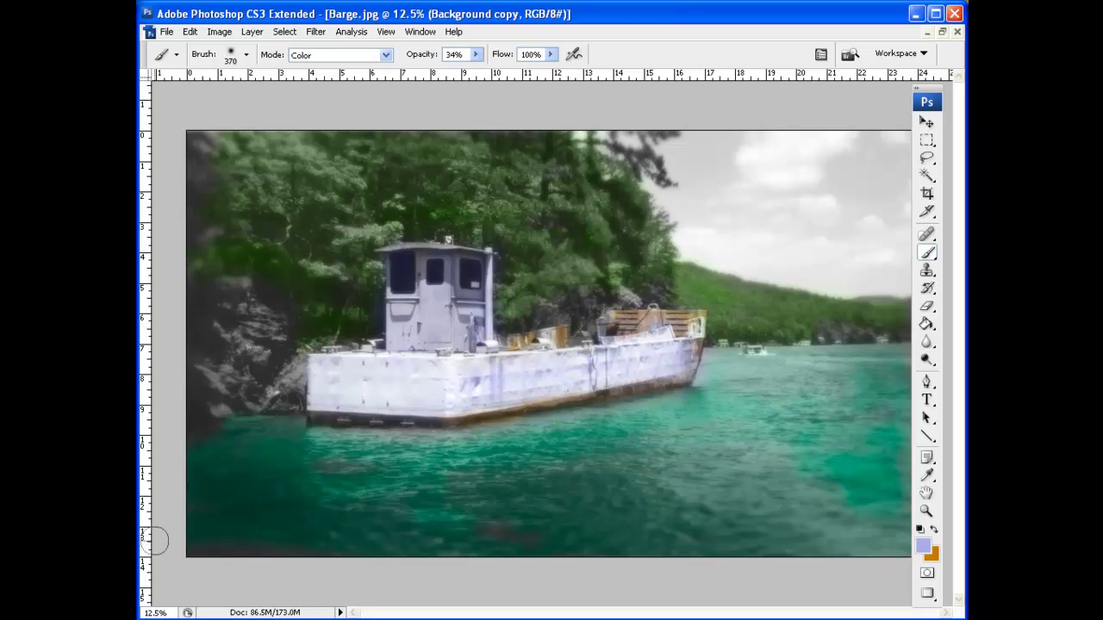